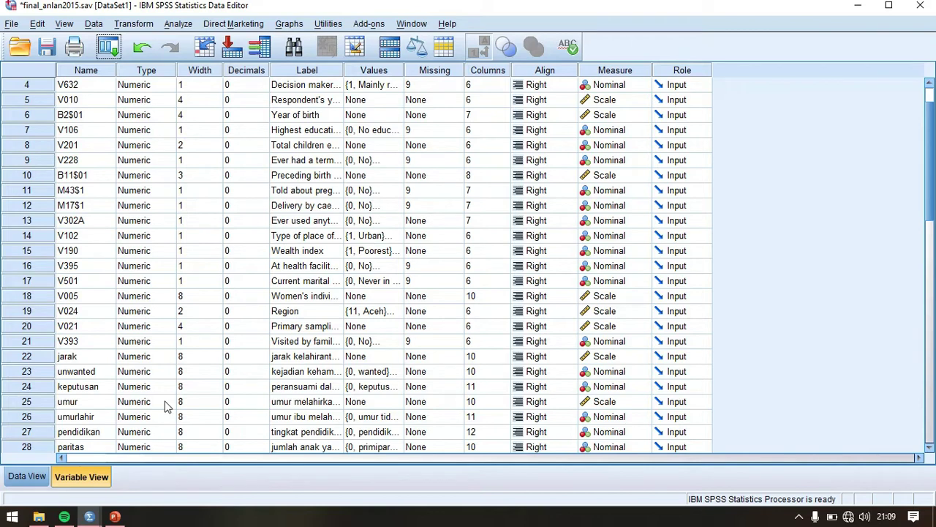
Run descriptive statistics on the women's individual sample weight variable (V005).
{"action": "left_click", "coordinate": [176, 24]}
{"action": "mouse_move", "coordinate": [177, 57]}
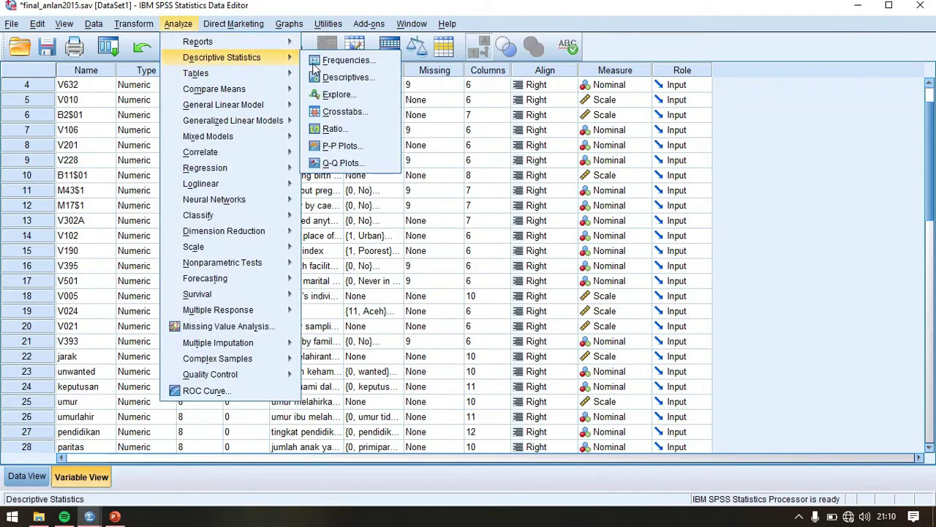
{"action": "left_click", "coordinate": [344, 77]}
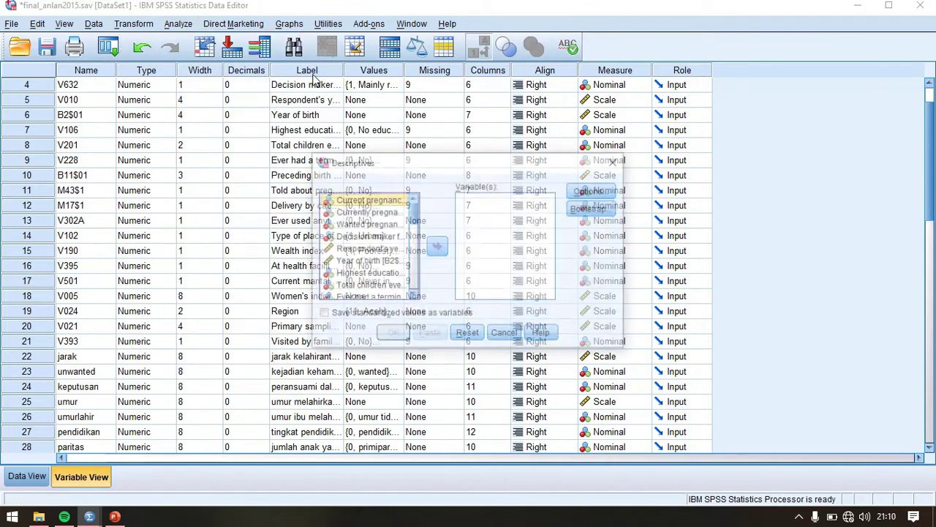
{"action": "scroll", "coordinate": [373, 247], "scroll_direction": "down", "scroll_amount": 2}
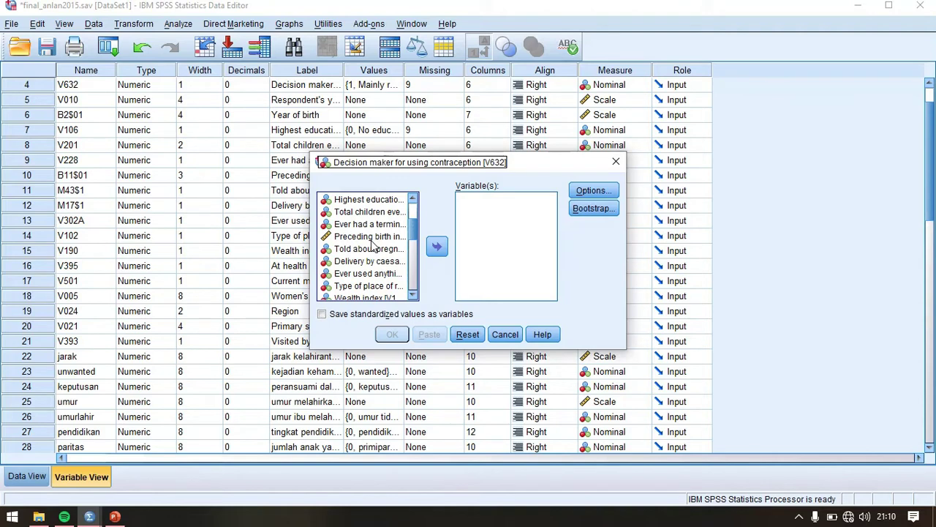
{"action": "scroll", "coordinate": [373, 247], "scroll_direction": "down", "scroll_amount": 1}
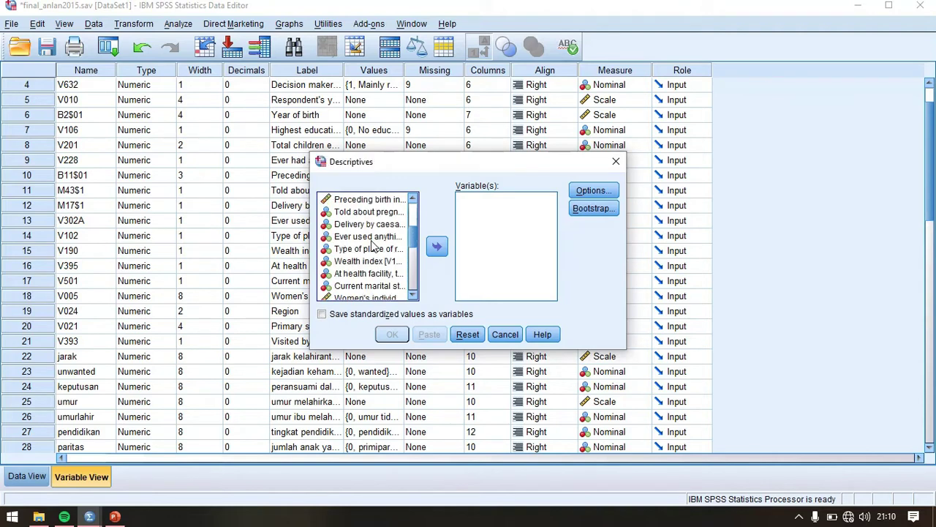
{"action": "scroll", "coordinate": [373, 248], "scroll_direction": "down", "scroll_amount": 1}
{"action": "left_click", "coordinate": [371, 261]}
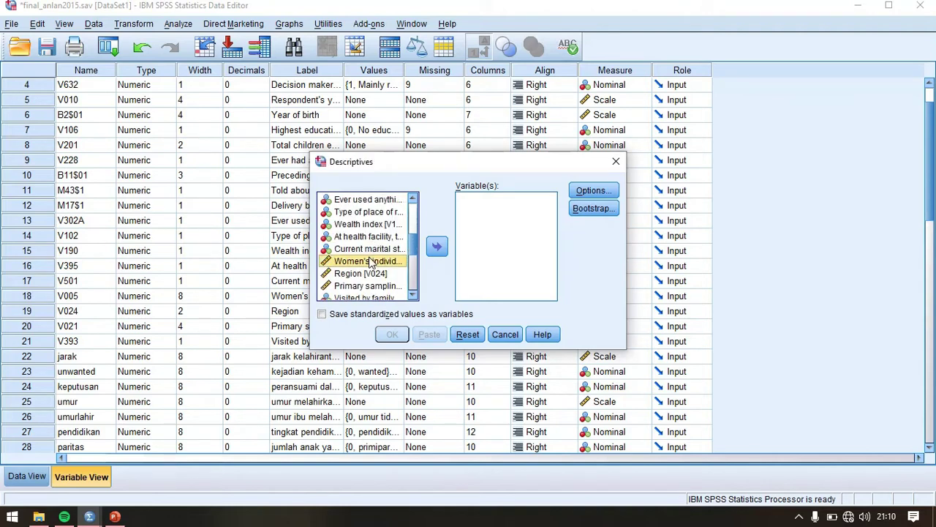
{"action": "left_click", "coordinate": [437, 248]}
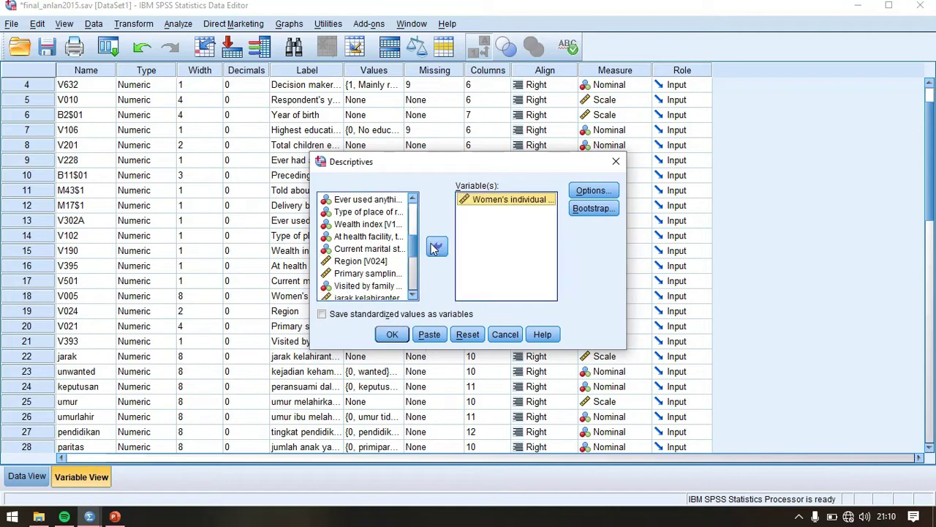
{"action": "left_click", "coordinate": [390, 333]}
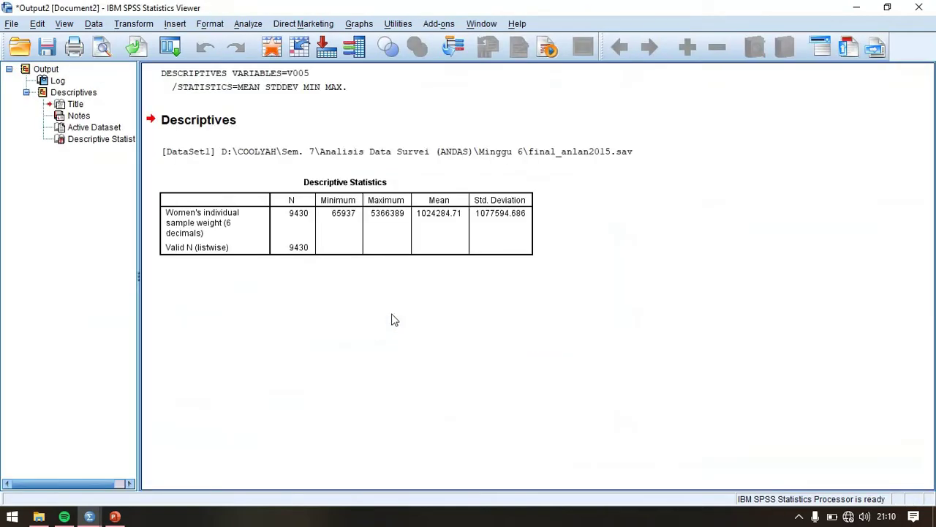
Open the mean cell of the Descriptive Statistics table for editing to read the sample weight's mean at full precision.
{"action": "left_click", "coordinate": [433, 213]}
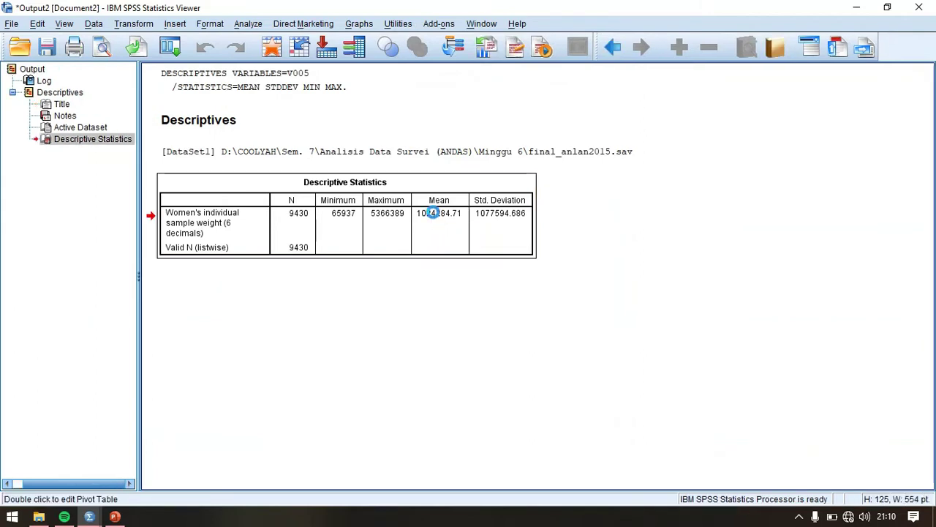
{"action": "double_click", "coordinate": [433, 212]}
{"action": "double_click", "coordinate": [434, 214]}
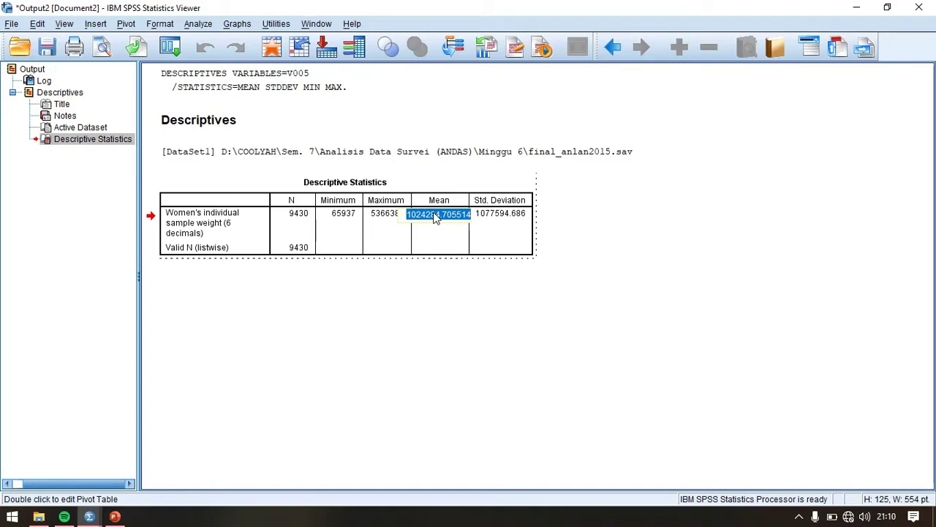
Compute a new variable bobot_normal in the dataset as V005 / 1024284.705514.
{"action": "left_click", "coordinate": [270, 47]}
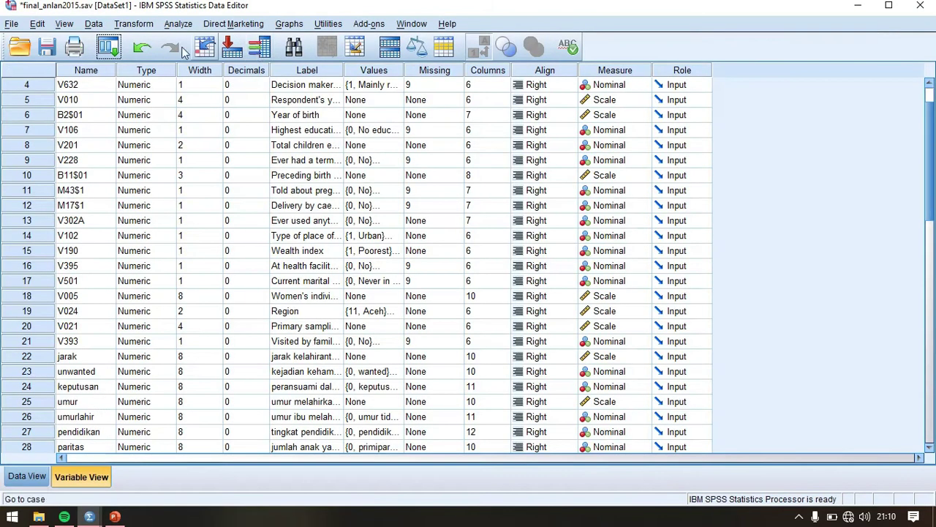
{"action": "left_click", "coordinate": [132, 25]}
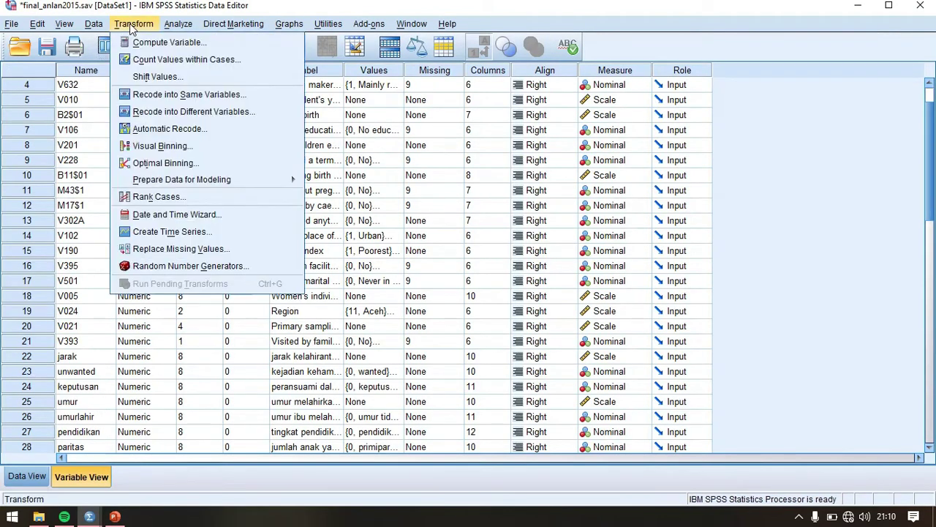
{"action": "left_click", "coordinate": [157, 42]}
{"action": "type", "text": "bobot"}
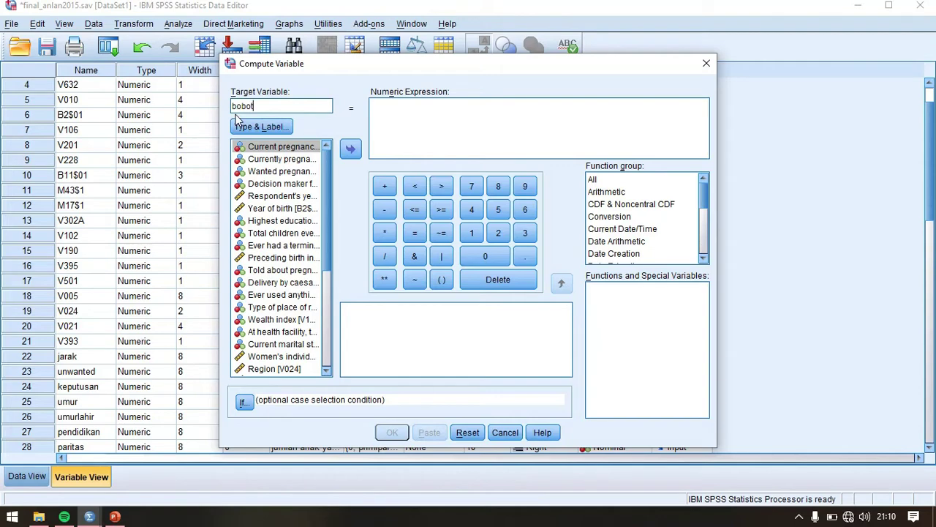
{"action": "type", "text": "_normal"}
{"action": "left_click", "coordinate": [469, 125]}
{"action": "type", "text": "V005 / 1024284.705514"}
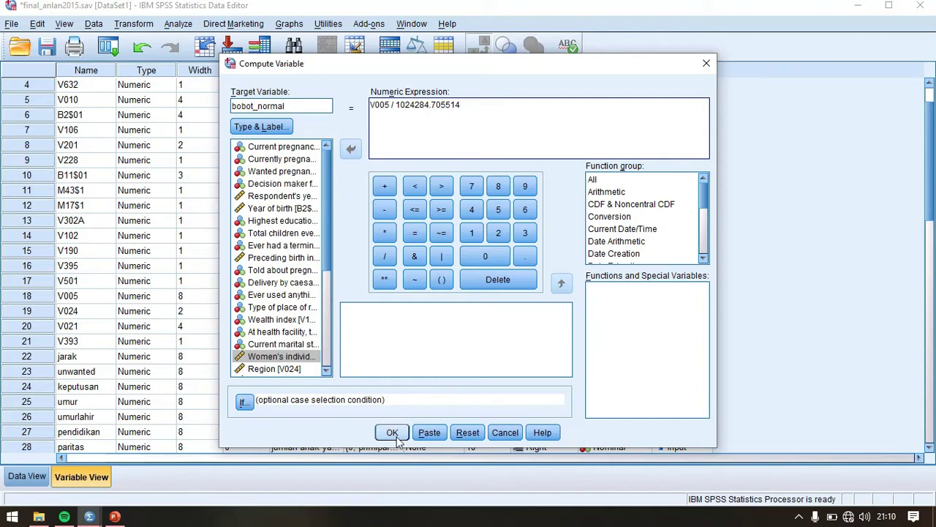
{"action": "left_click", "coordinate": [393, 433]}
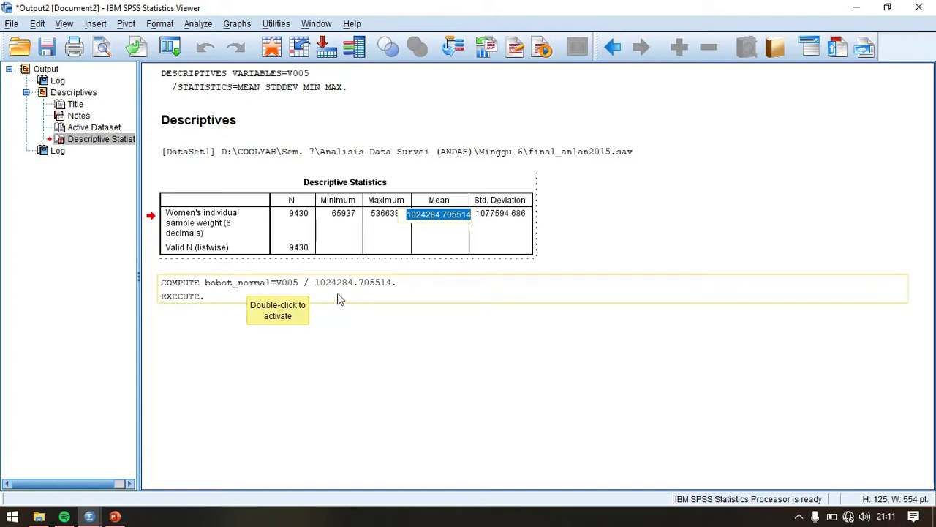
Reopen the Descriptives analysis from the dataset and remove the women's individual sample weight from its analysed variables.
{"action": "left_click", "coordinate": [270, 50]}
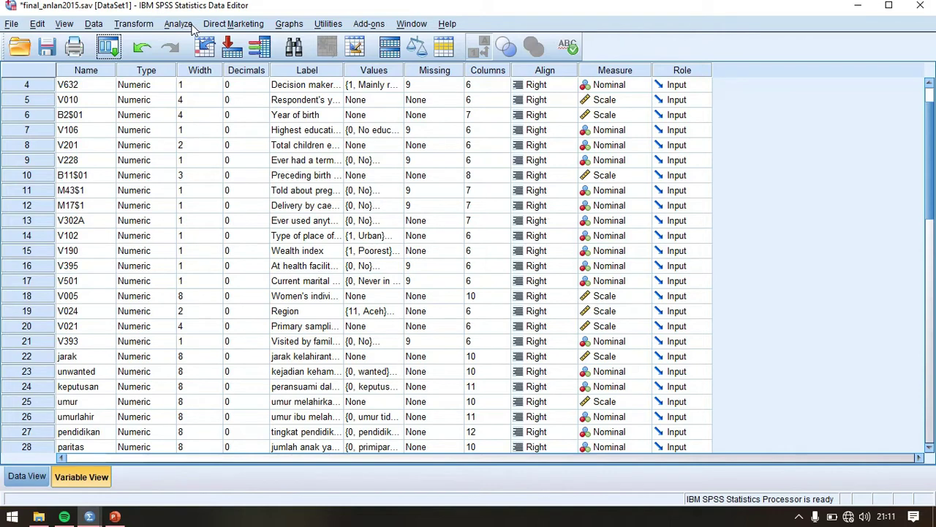
{"action": "left_click", "coordinate": [188, 24]}
{"action": "mouse_move", "coordinate": [192, 62]}
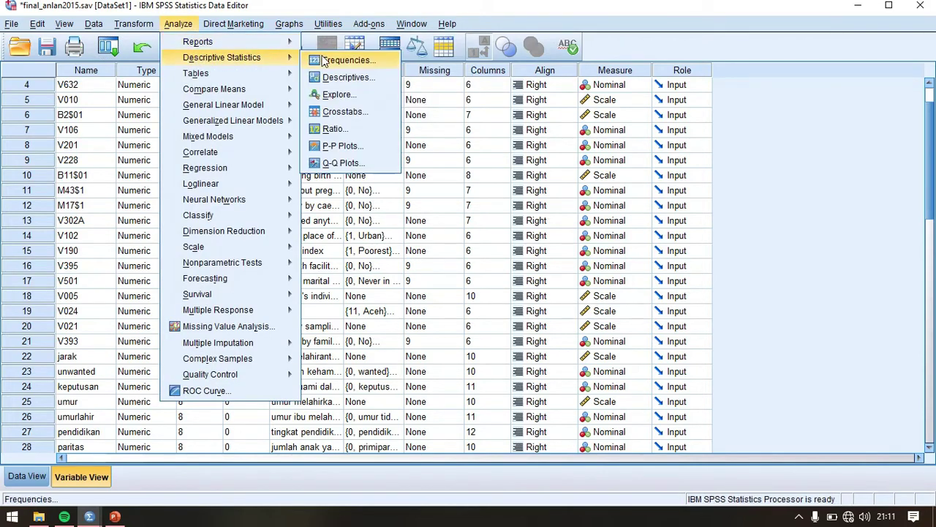
{"action": "left_click", "coordinate": [325, 79]}
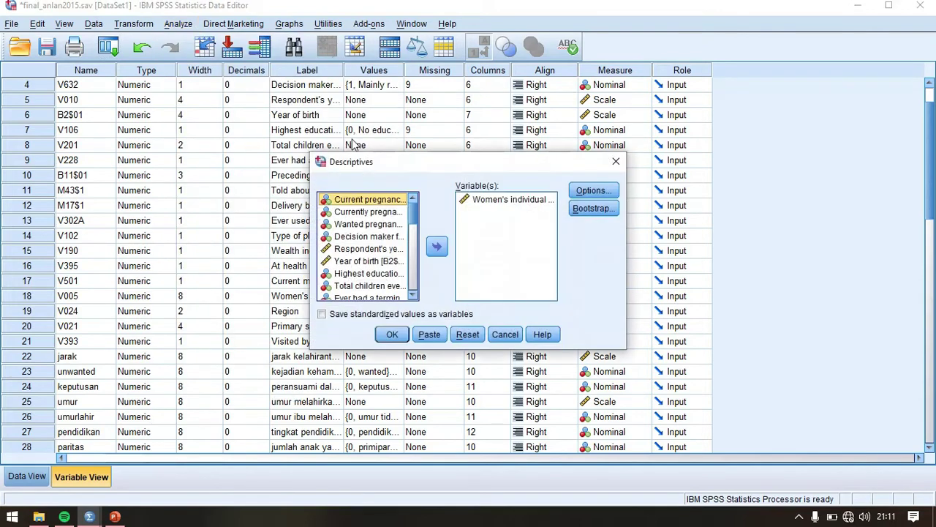
{"action": "left_click", "coordinate": [482, 208]}
{"action": "left_click", "coordinate": [437, 247]}
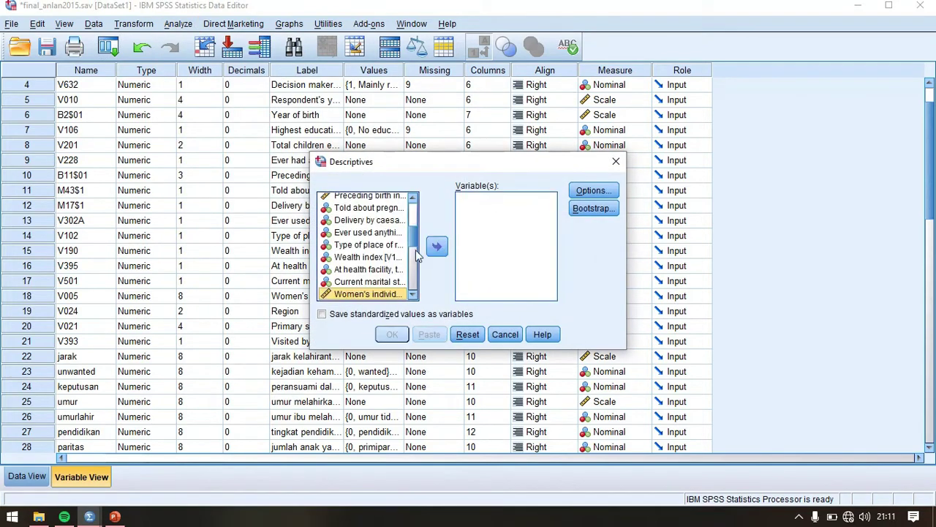
Add bobot_normal to the Descriptives variables and run the analysis.
{"action": "scroll", "coordinate": [375, 256], "scroll_direction": "down", "scroll_amount": 2}
{"action": "scroll", "coordinate": [375, 254], "scroll_direction": "down", "scroll_amount": 3}
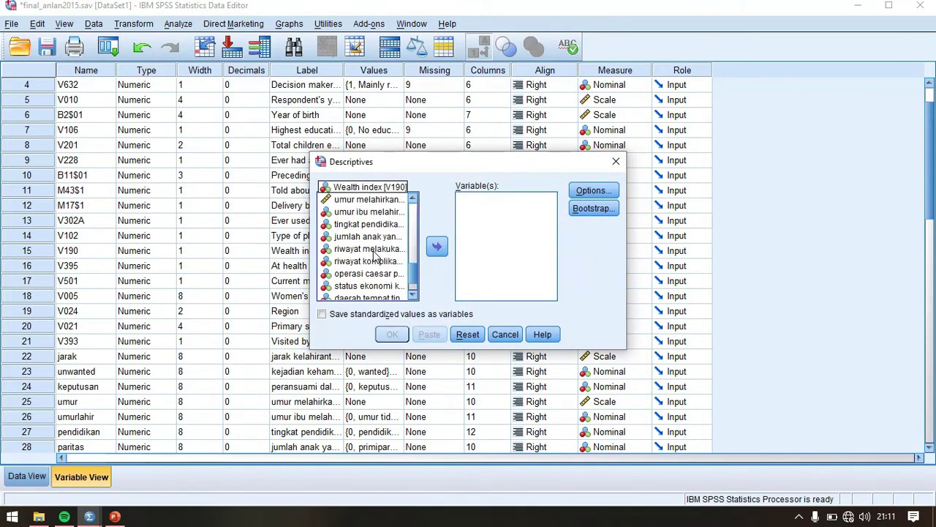
{"action": "scroll", "coordinate": [375, 254], "scroll_direction": "down", "scroll_amount": 3}
{"action": "left_click", "coordinate": [361, 293]}
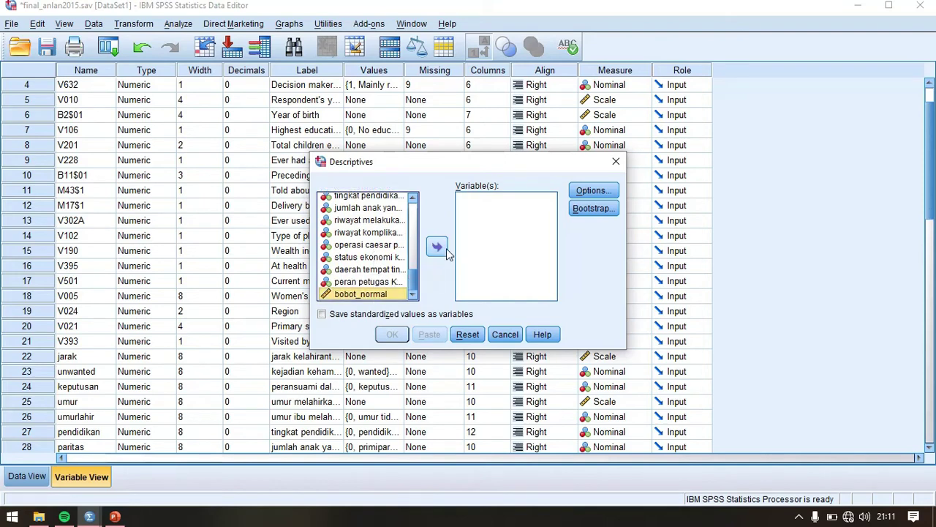
{"action": "left_click", "coordinate": [444, 248]}
{"action": "left_click", "coordinate": [392, 335]}
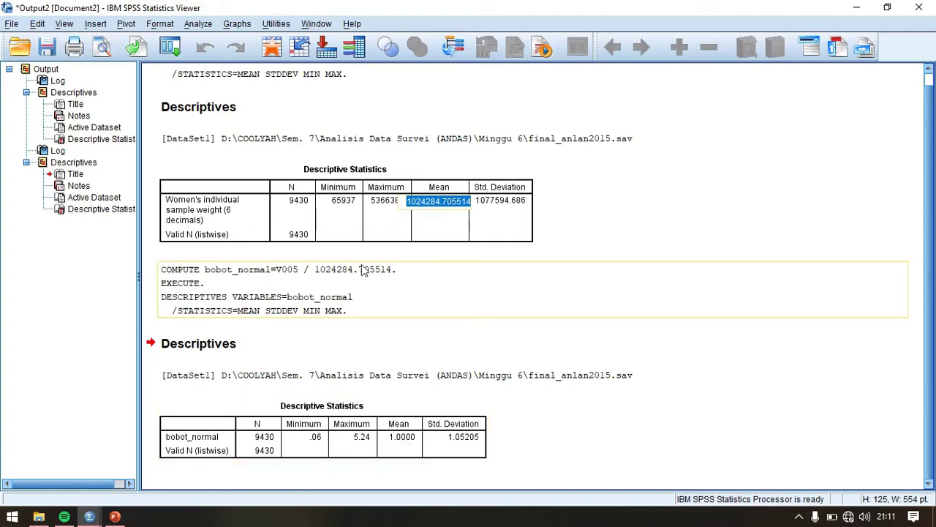
Start preparing a Complex Samples analysis from the dataset, creating a plan file named praktikum in the Minggu 6 folder.
{"action": "left_click", "coordinate": [273, 49]}
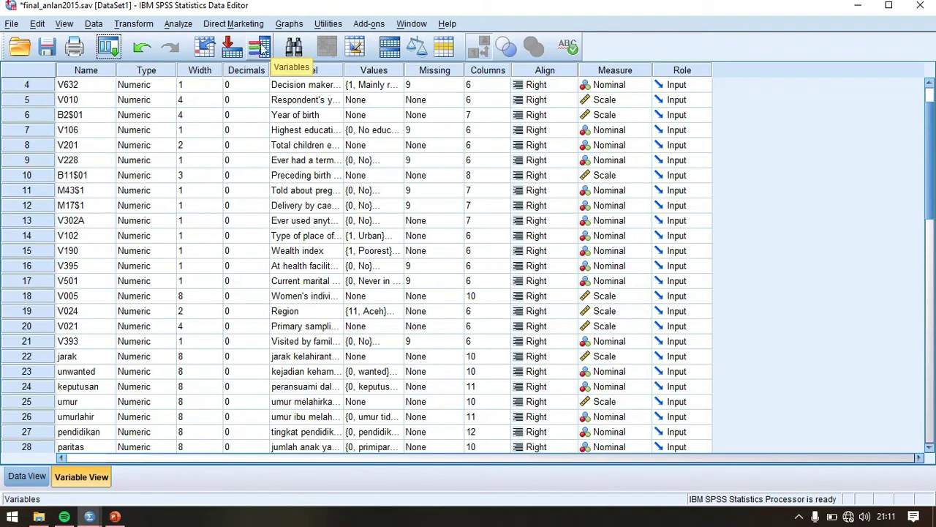
{"action": "left_click", "coordinate": [170, 26]}
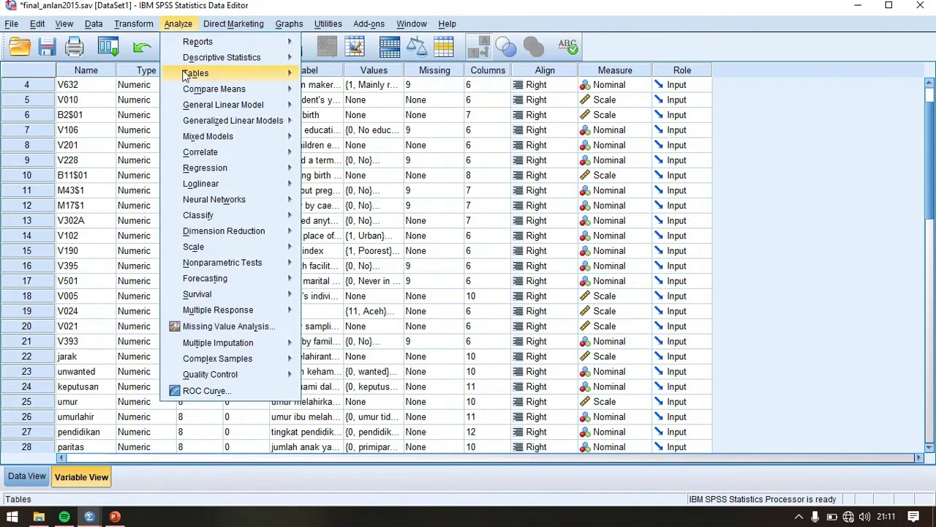
{"action": "mouse_move", "coordinate": [208, 344]}
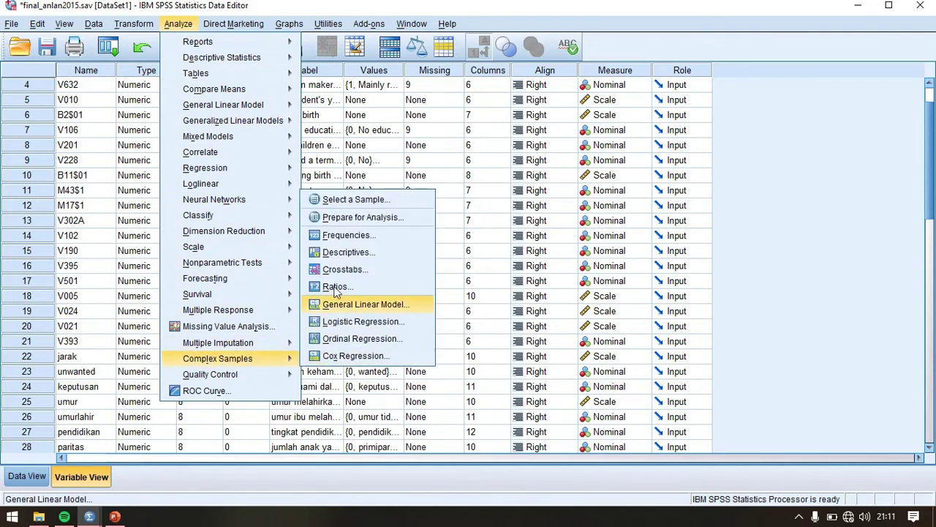
{"action": "left_click", "coordinate": [340, 220]}
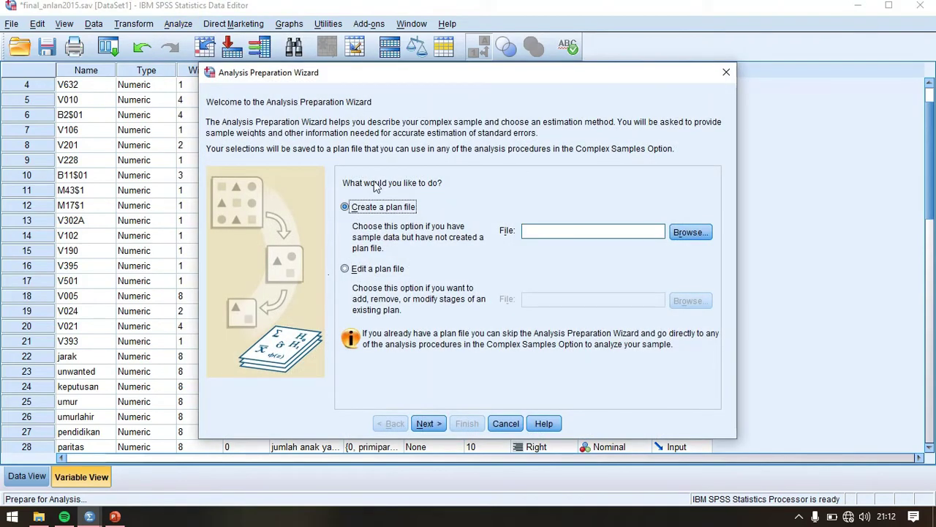
{"action": "left_click", "coordinate": [698, 241]}
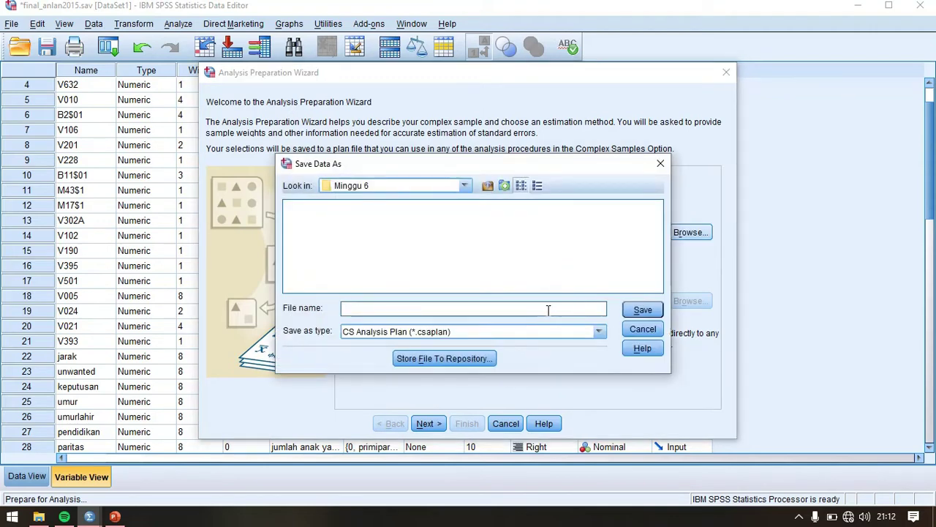
{"action": "type", "text": "praktikum"}
{"action": "left_click", "coordinate": [643, 310]}
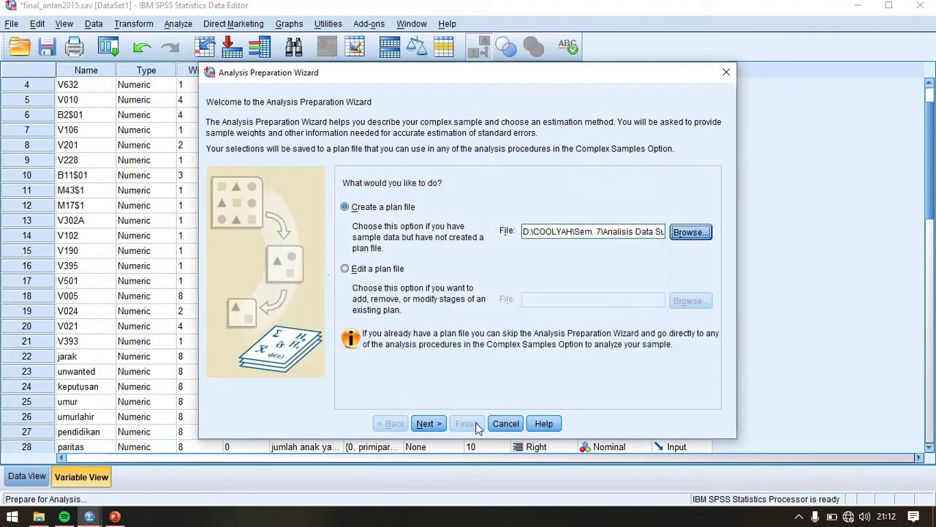
{"action": "left_click", "coordinate": [425, 431]}
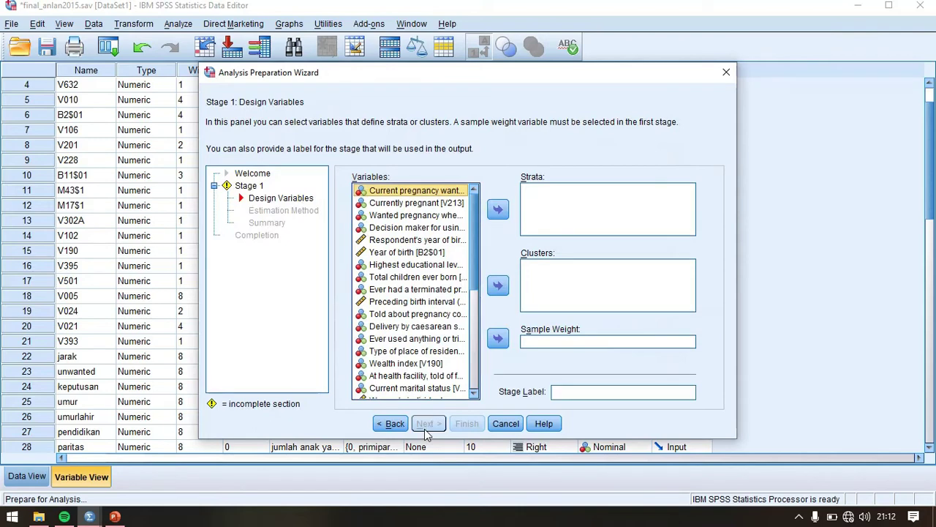
Assign Region [V024] as the strata variable and Primary sampling unit [V021] as the cluster variable for stage 1.
{"action": "scroll", "coordinate": [422, 295], "scroll_direction": "down", "scroll_amount": 2}
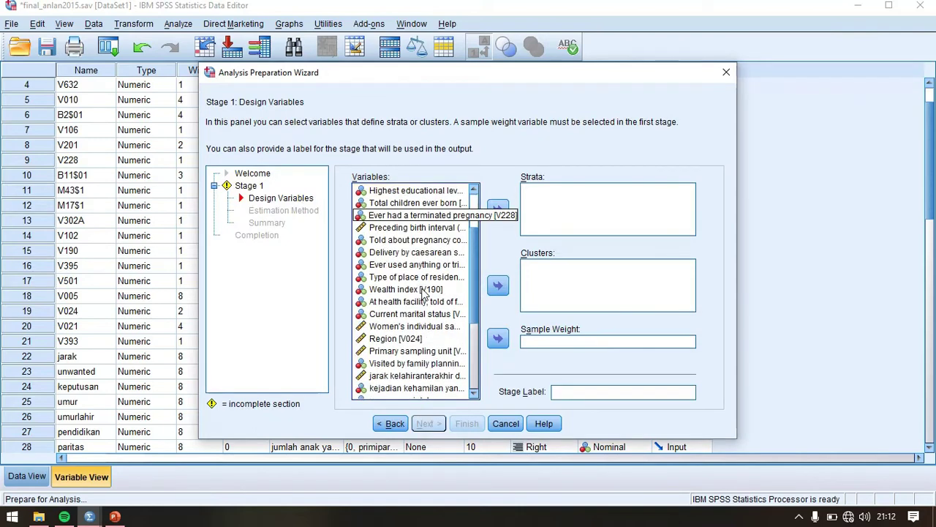
{"action": "left_click", "coordinate": [409, 341]}
{"action": "left_click", "coordinate": [497, 212]}
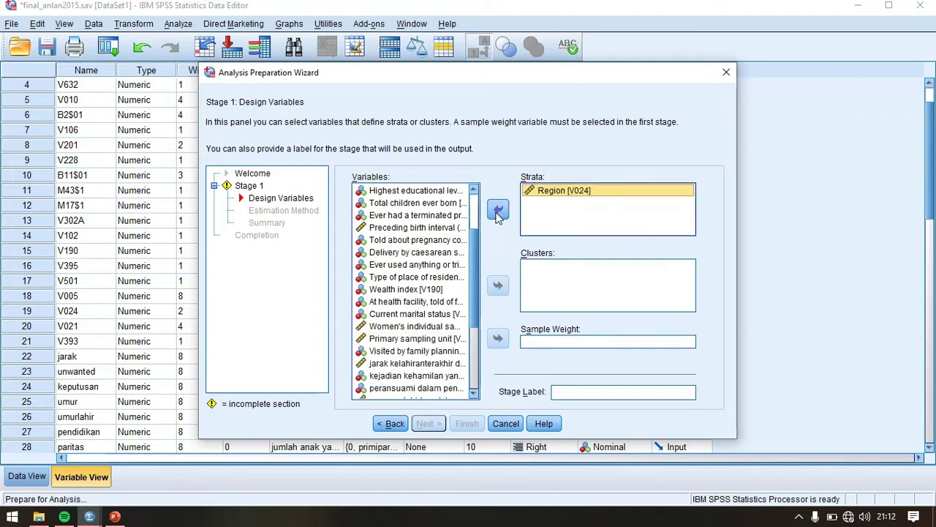
{"action": "left_click", "coordinate": [427, 340]}
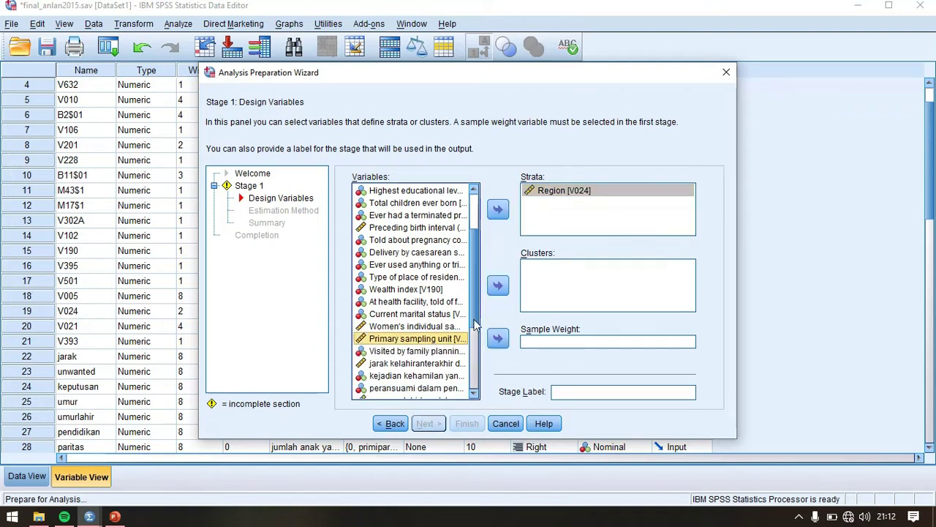
{"action": "left_click", "coordinate": [497, 287]}
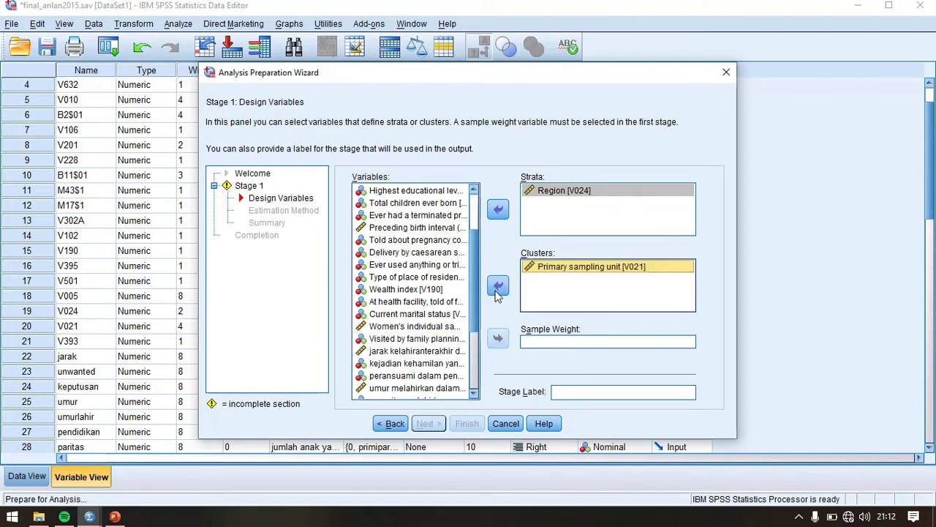
Set bobot_normal as the sample weight for stage 1 of the plan.
{"action": "scroll", "coordinate": [430, 335], "scroll_direction": "down", "scroll_amount": 3}
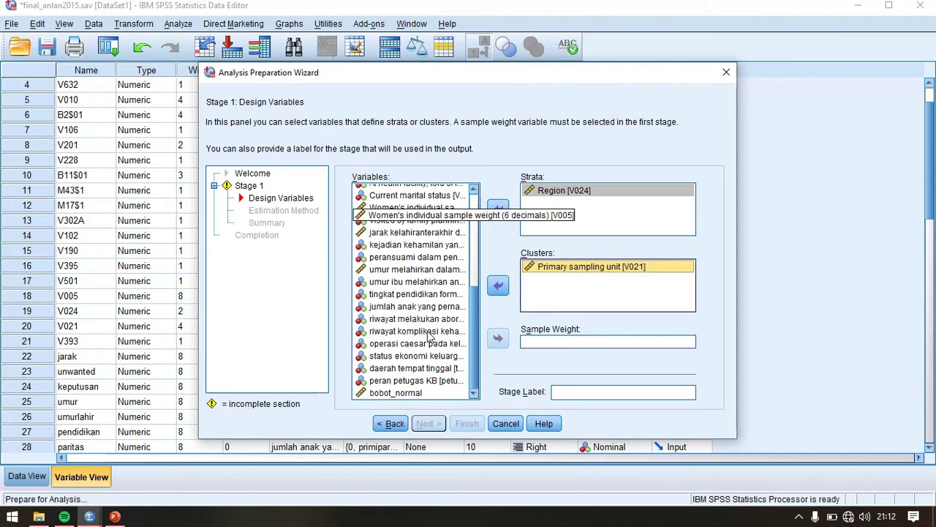
{"action": "left_click", "coordinate": [421, 393]}
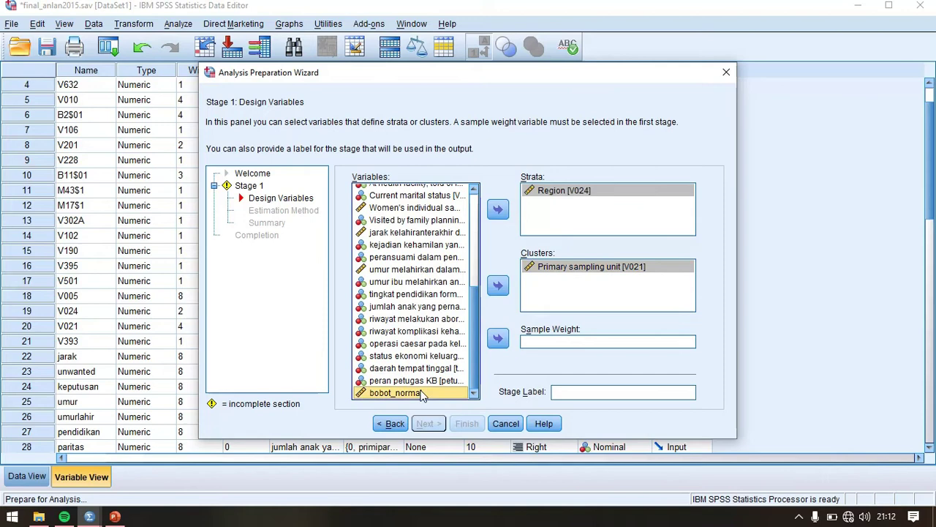
{"action": "left_click", "coordinate": [498, 338]}
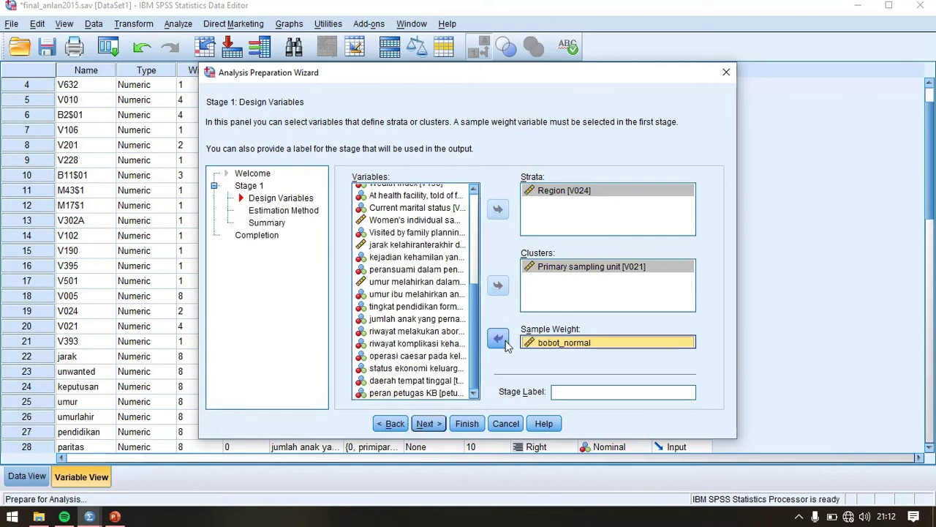
Keep the WR (sampling with replacement) estimation method with finite population correction and save the specifications to the plan file.
{"action": "left_click", "coordinate": [429, 424]}
{"action": "left_click", "coordinate": [429, 424]}
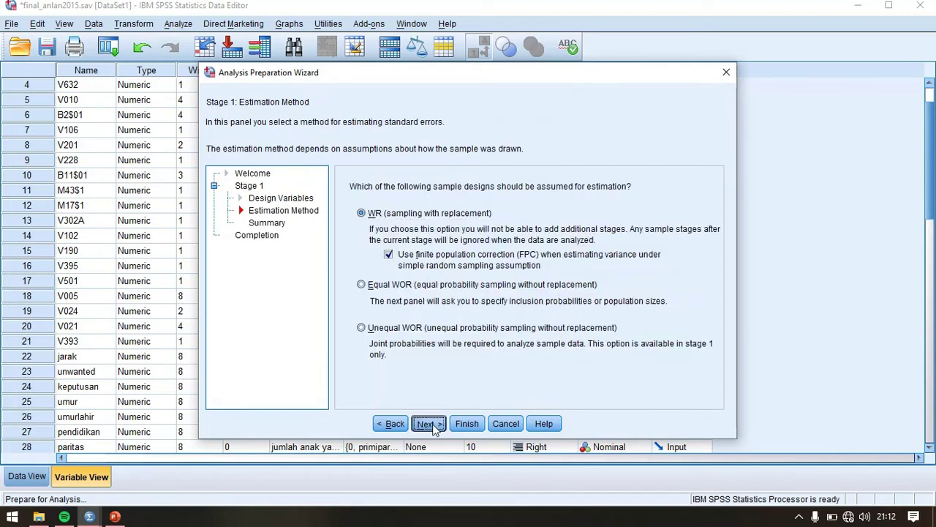
{"action": "left_click", "coordinate": [429, 423]}
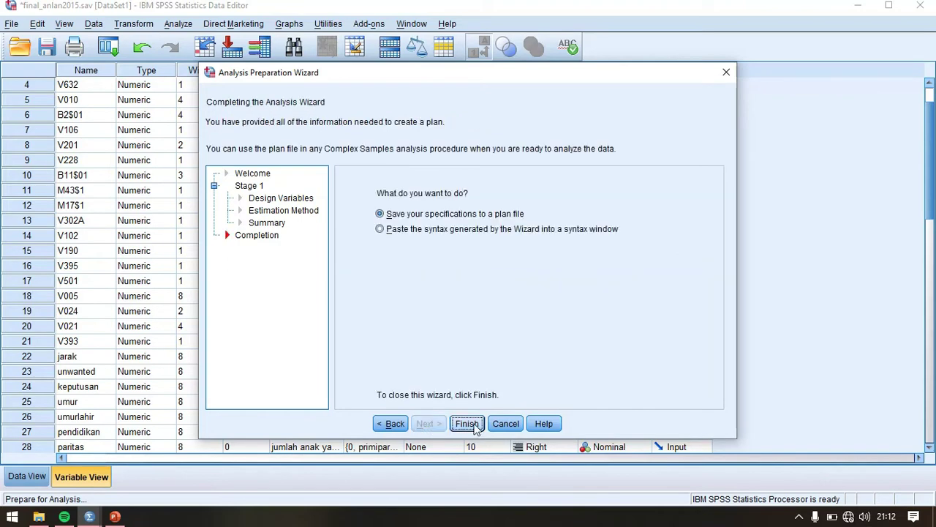
{"action": "left_click", "coordinate": [469, 423]}
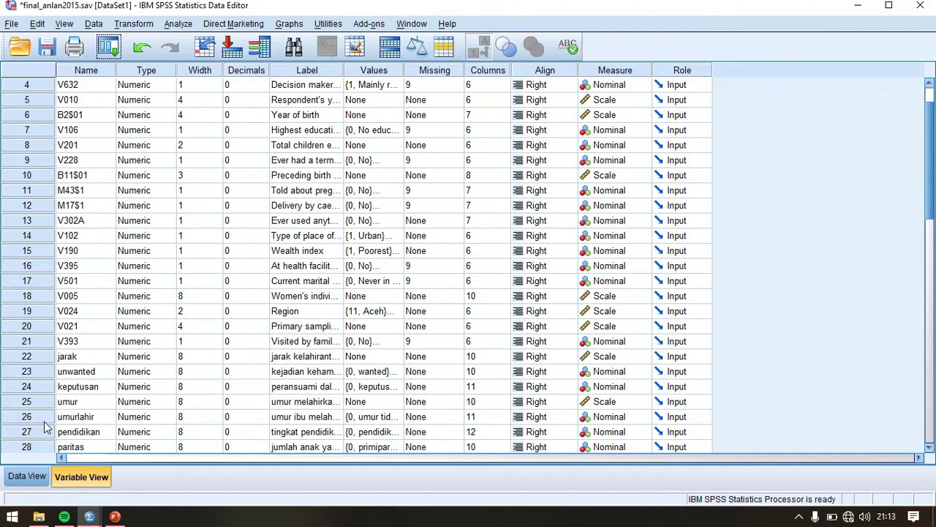
Show the data values and start a Complex Samples General Linear Model using the praktikum.csaplan plan file.
{"action": "left_click", "coordinate": [33, 477]}
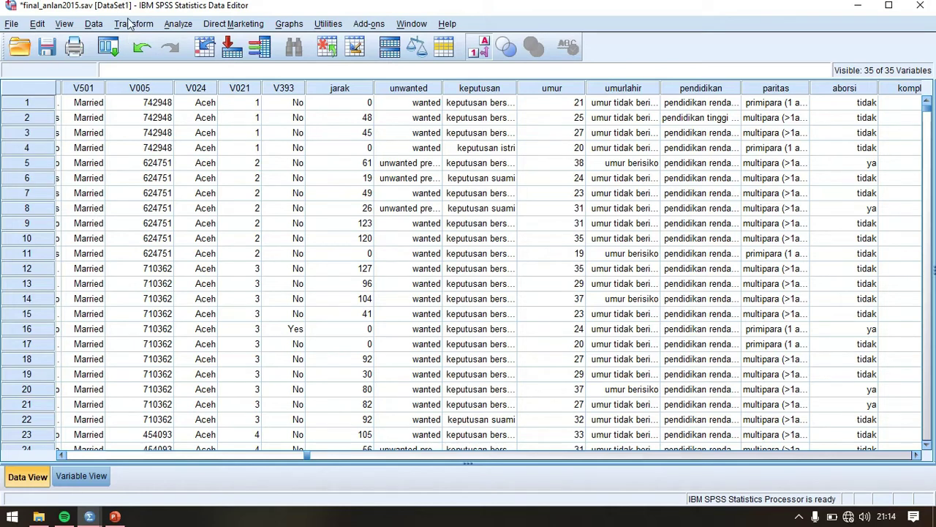
{"action": "left_click", "coordinate": [179, 24]}
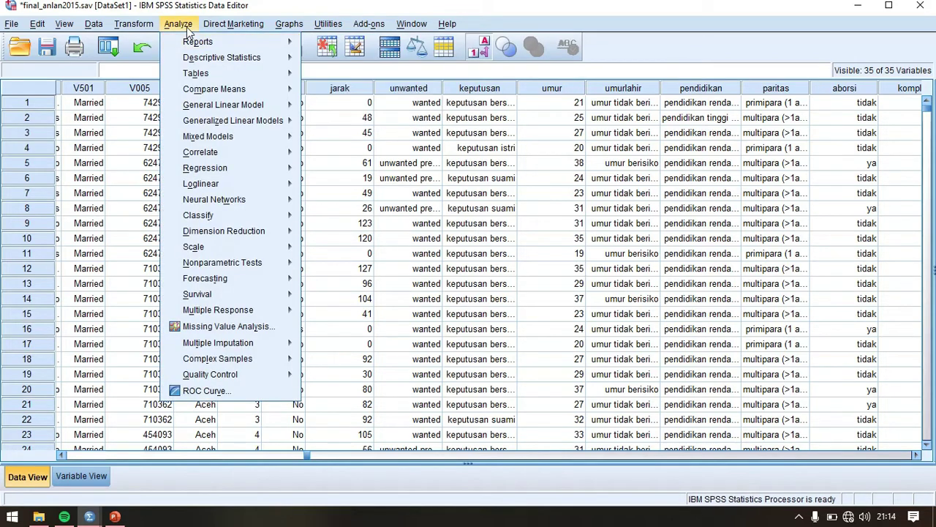
{"action": "mouse_move", "coordinate": [257, 357]}
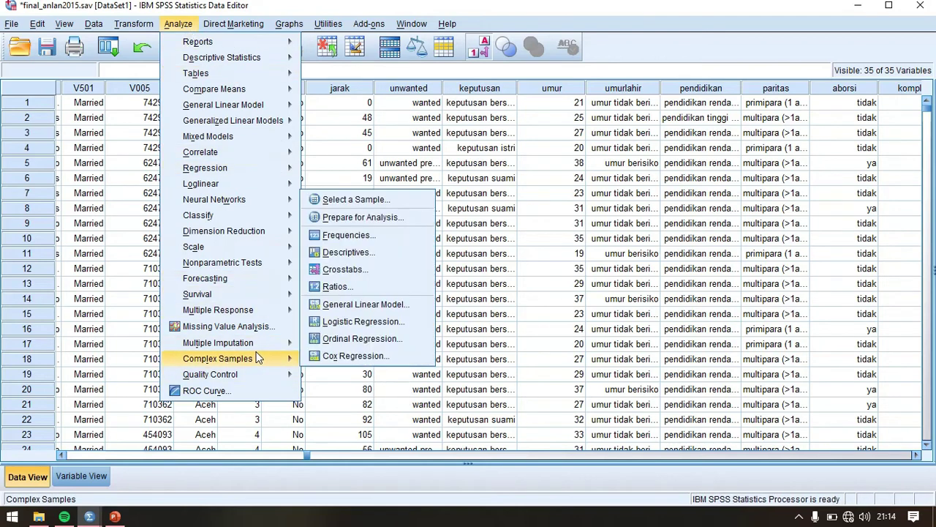
{"action": "left_click", "coordinate": [334, 306]}
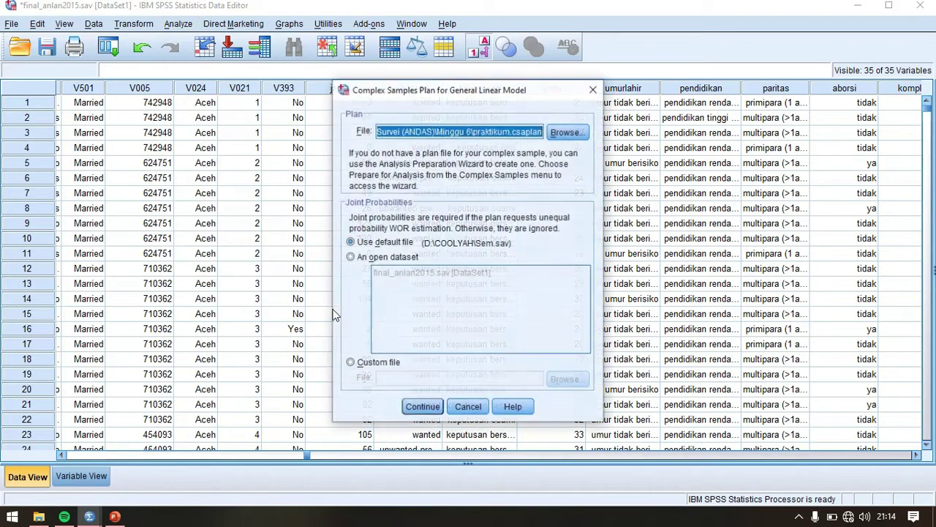
{"action": "left_click", "coordinate": [423, 407]}
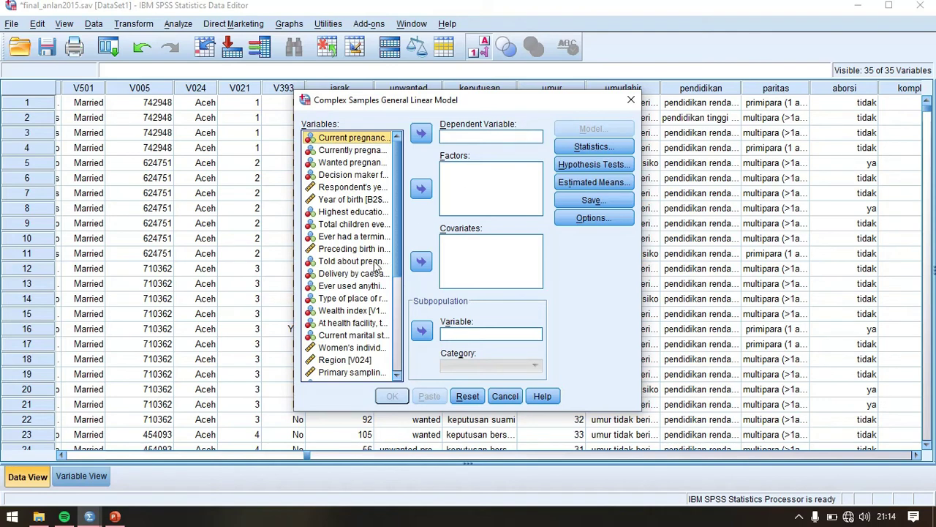
Assign umur melahirkan dalam tahun as the dependent variable and daerah tempat tinggal [tempat_tinggal] as the factor.
{"action": "scroll", "coordinate": [377, 267], "scroll_direction": "down", "scroll_amount": 4}
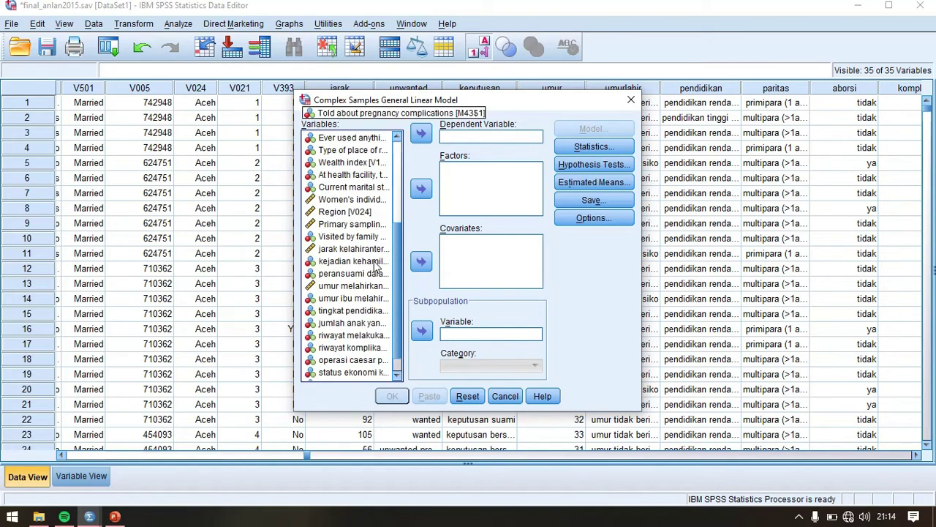
{"action": "scroll", "coordinate": [377, 267], "scroll_direction": "down", "scroll_amount": 1}
{"action": "left_click", "coordinate": [375, 264]}
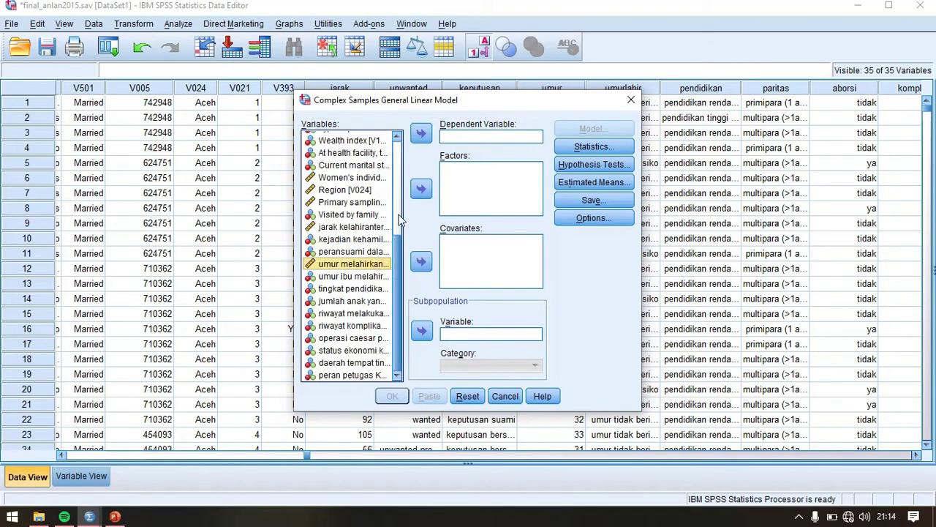
{"action": "left_click", "coordinate": [420, 133]}
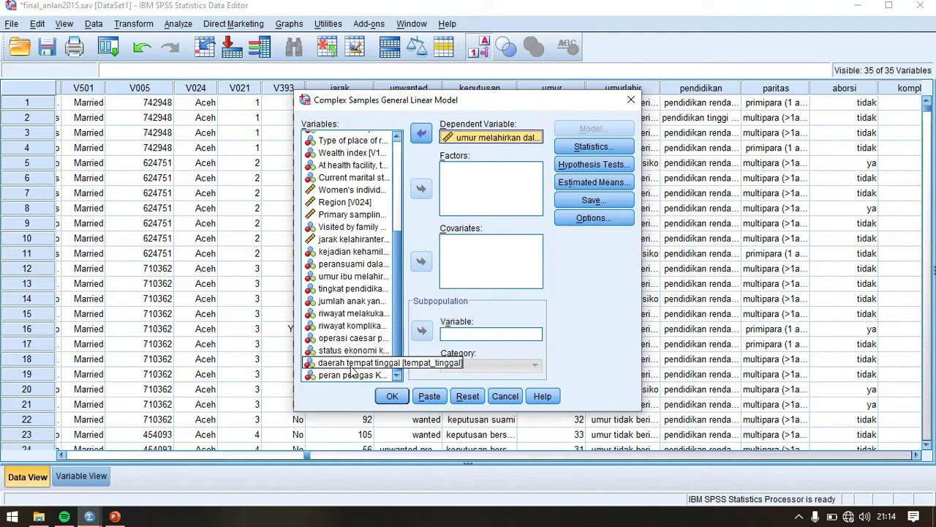
{"action": "left_click", "coordinate": [351, 364]}
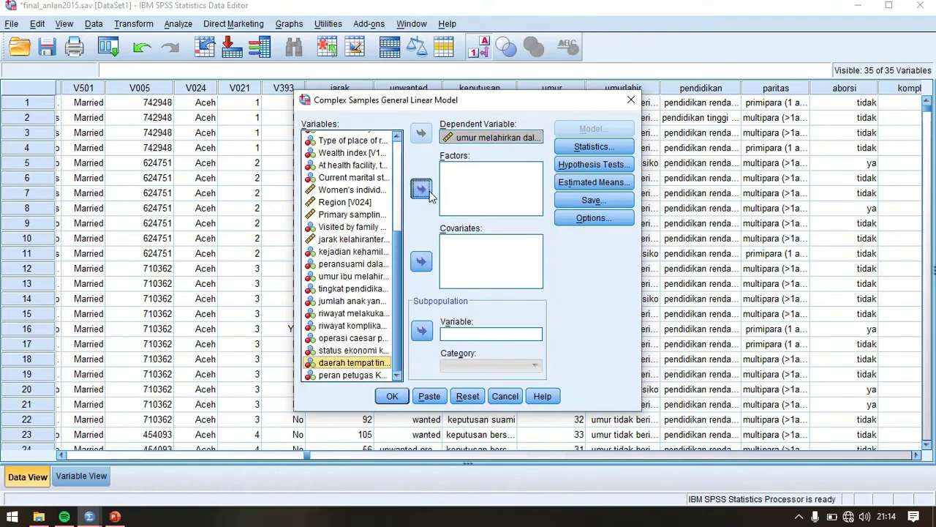
{"action": "left_click", "coordinate": [429, 191]}
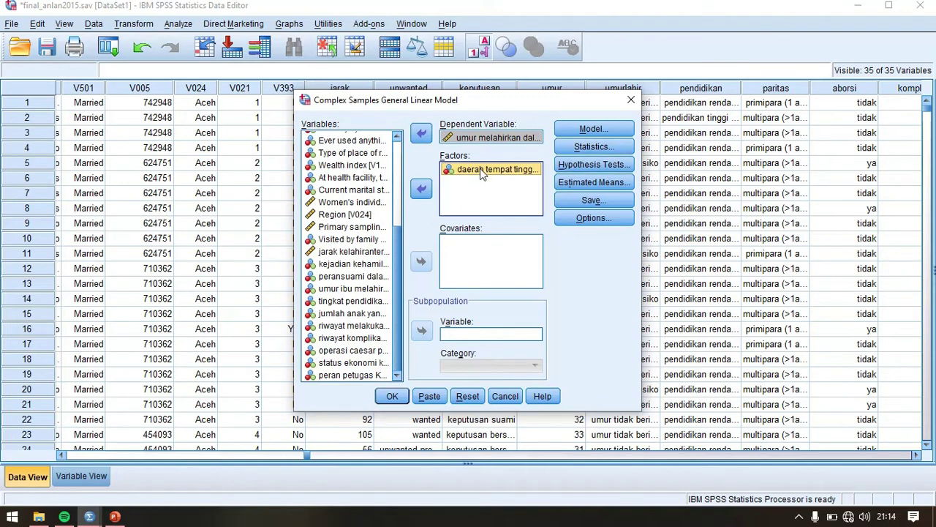
Include the estimate, standard error, confidence interval and t-test among the model parameter statistics.
{"action": "left_click", "coordinate": [581, 149]}
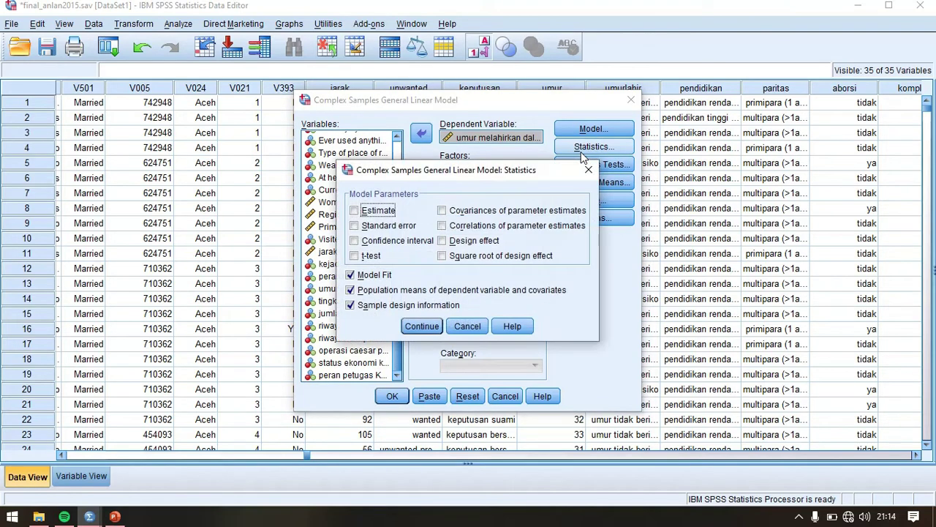
{"action": "left_click", "coordinate": [355, 211]}
{"action": "left_click", "coordinate": [357, 226]}
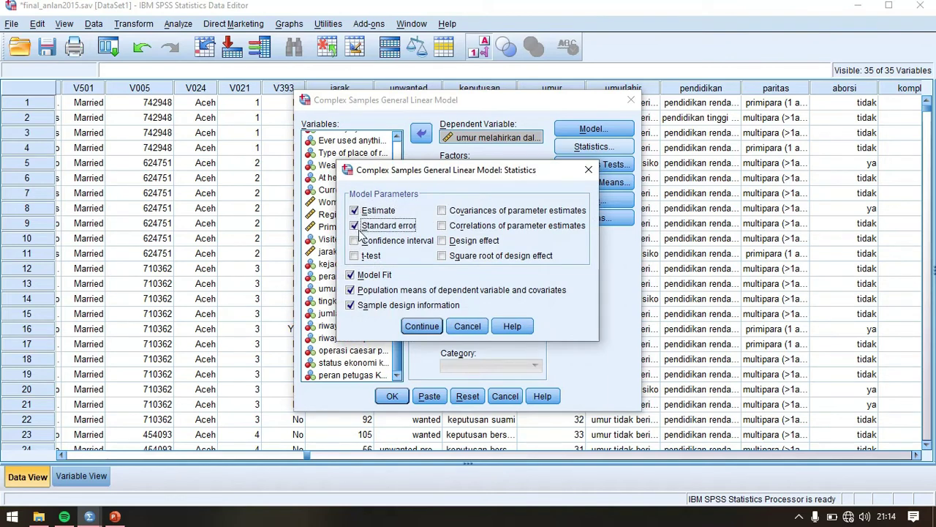
{"action": "left_click", "coordinate": [356, 242]}
{"action": "left_click", "coordinate": [356, 255]}
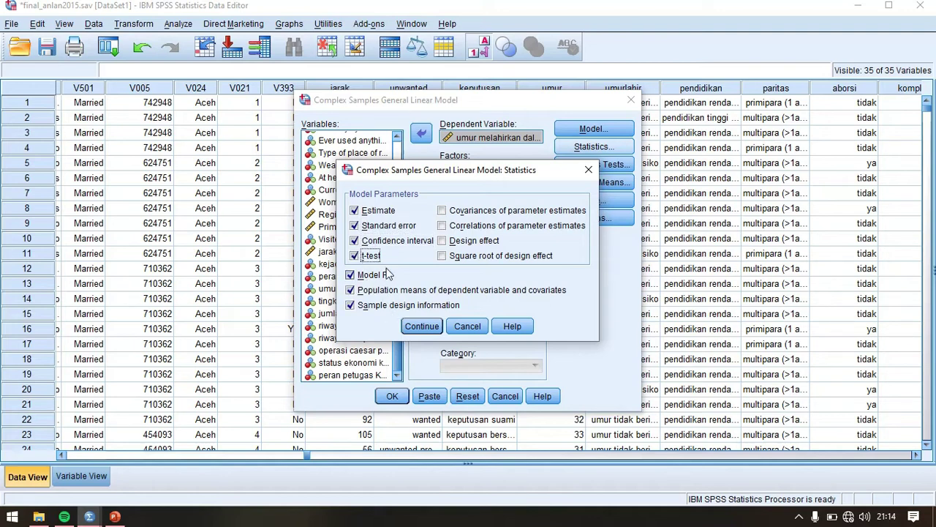
{"action": "left_click", "coordinate": [420, 327]}
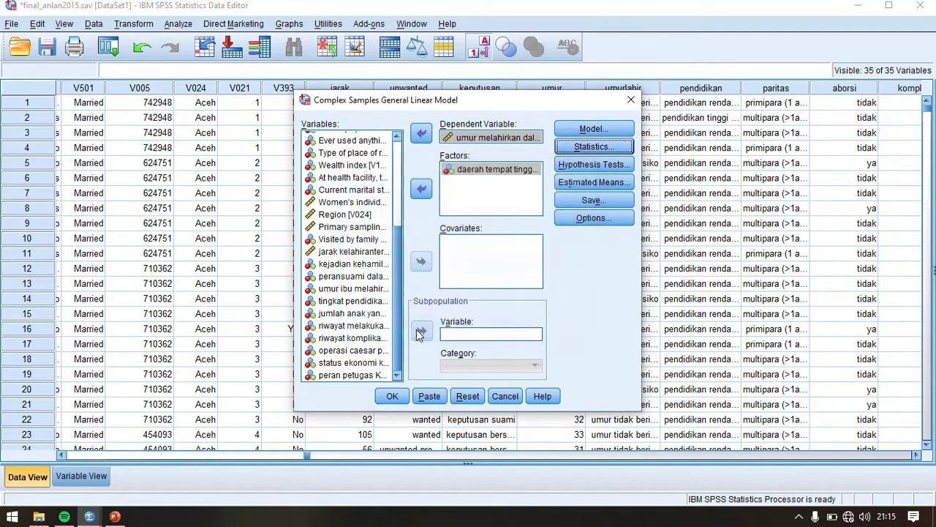
Accept the 95% confidence interval and the F test with least significant difference adjustment, and run the general linear model.
{"action": "left_click", "coordinate": [595, 219]}
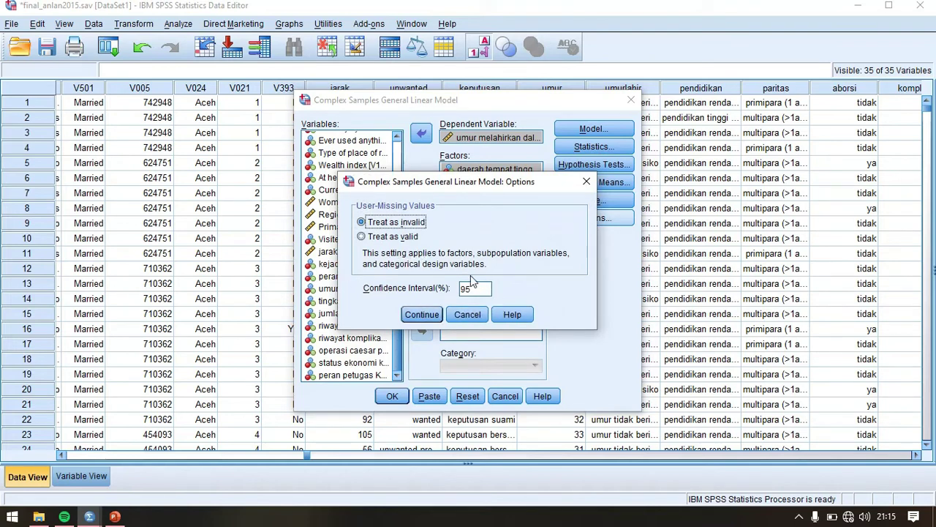
{"action": "left_click", "coordinate": [431, 315]}
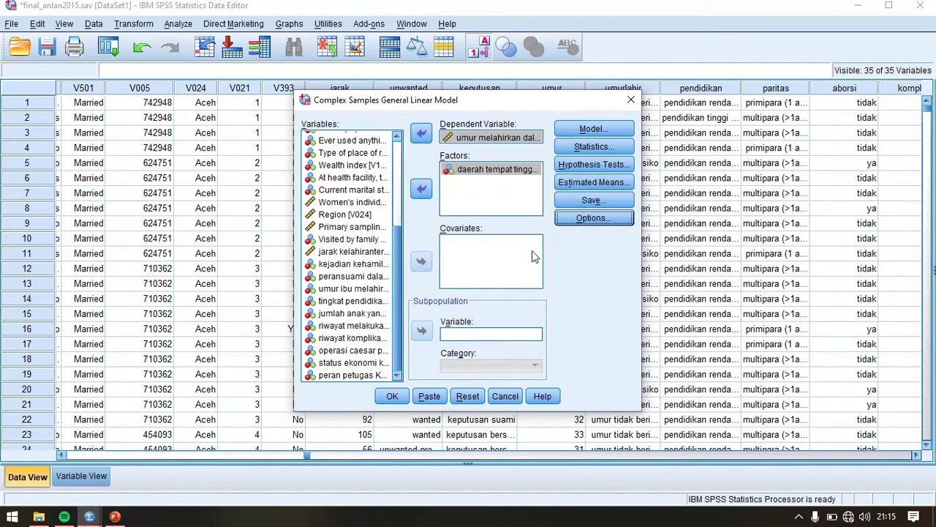
{"action": "left_click", "coordinate": [585, 165]}
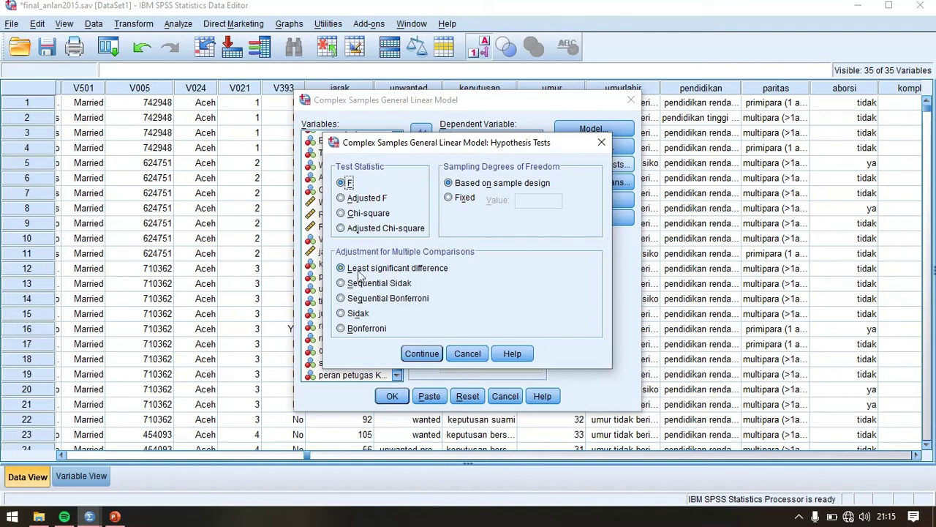
{"action": "left_click", "coordinate": [424, 353]}
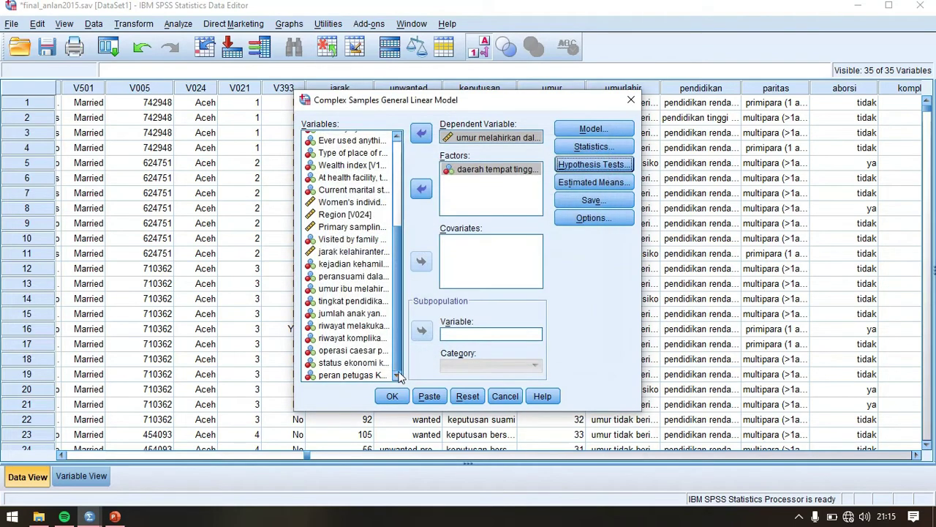
{"action": "left_click", "coordinate": [392, 396]}
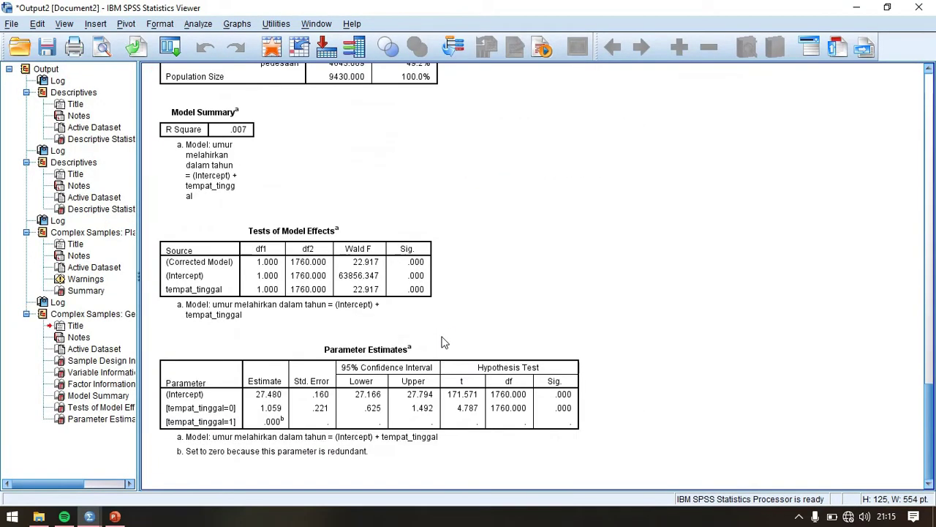
Give the Sig. cell of the [tempat_tinggal=0] row in the Parameter Estimates table a light purple background.
{"action": "left_click", "coordinate": [432, 342]}
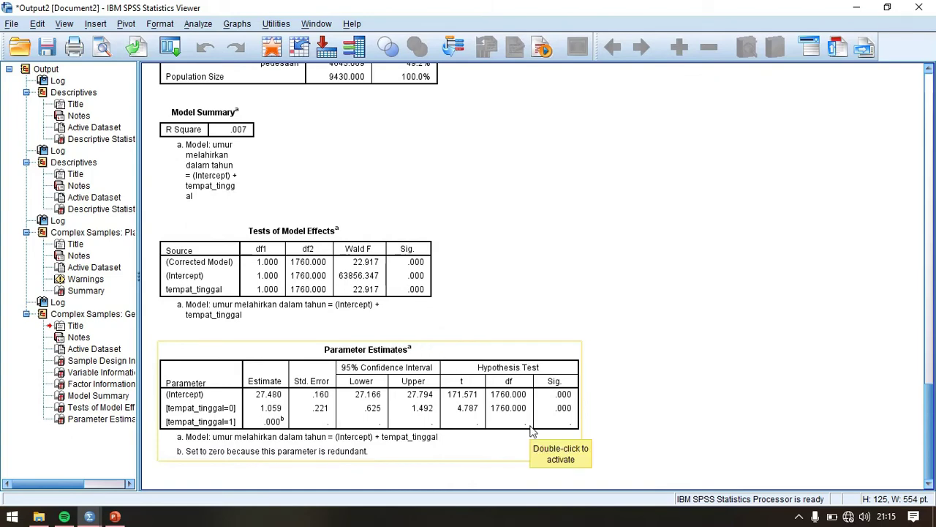
{"action": "scroll", "coordinate": [564, 416], "scroll_direction": "up", "scroll_amount": 10}
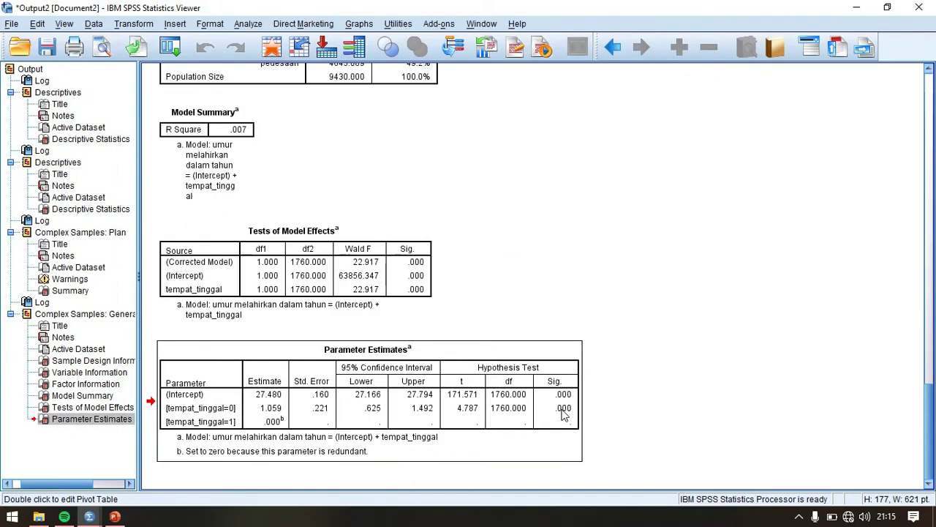
{"action": "double_click", "coordinate": [564, 411]}
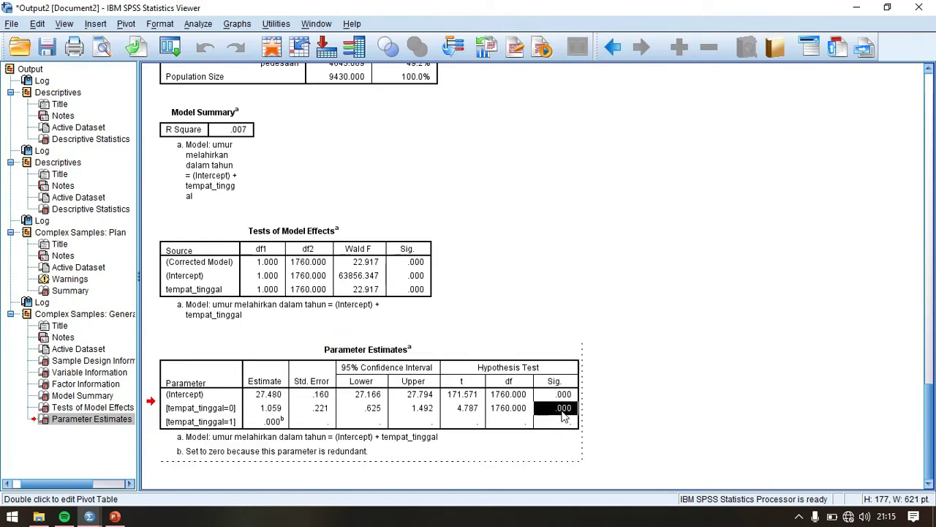
{"action": "right_click", "coordinate": [563, 416]}
{"action": "left_click", "coordinate": [585, 412]}
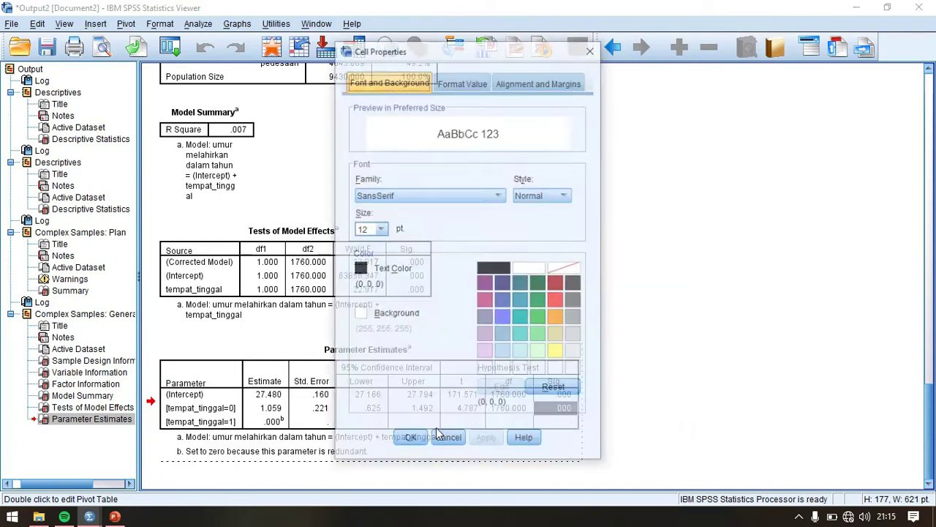
{"action": "left_click", "coordinate": [361, 315]}
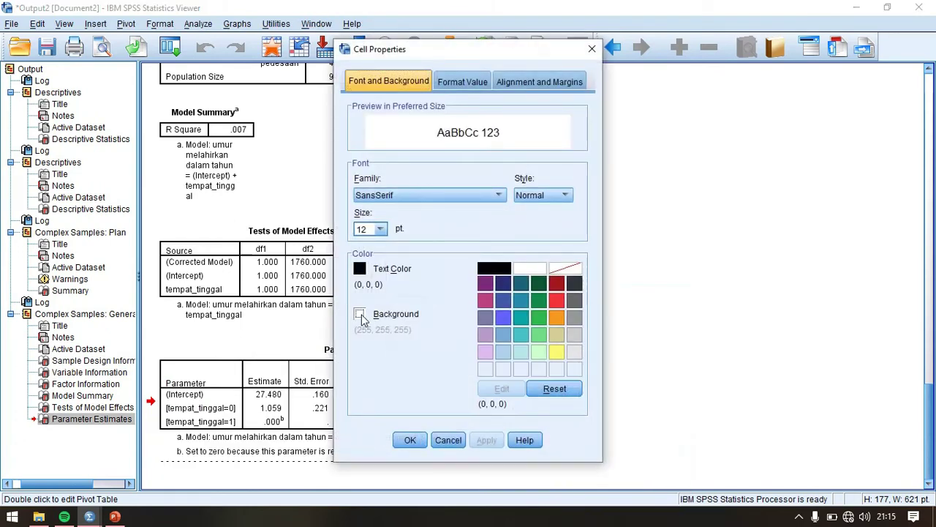
{"action": "left_click", "coordinate": [485, 352]}
{"action": "left_click", "coordinate": [410, 440]}
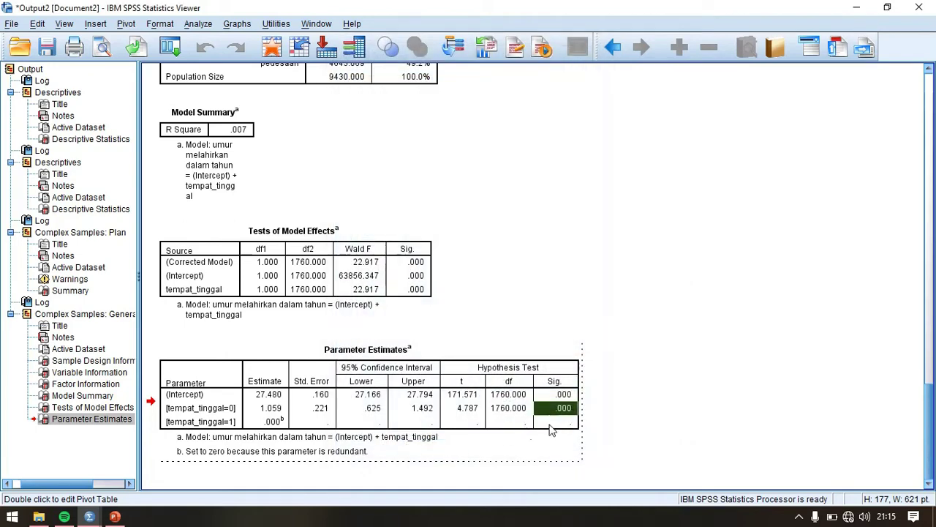
{"action": "left_click", "coordinate": [620, 421]}
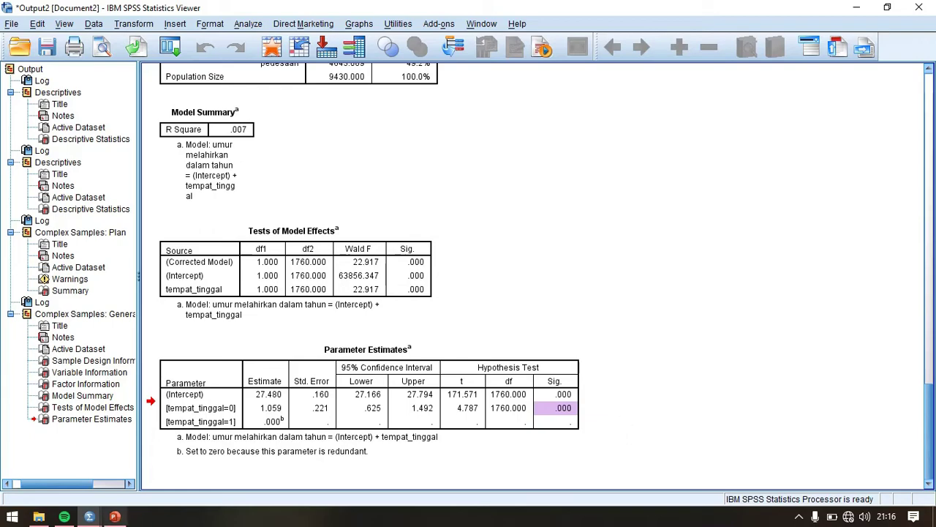
Switch to PowerPoint and present slide 4, PENYAJIAN DATA, as a slide show.
{"action": "left_click", "coordinate": [117, 517]}
{"action": "left_click", "coordinate": [57, 391]}
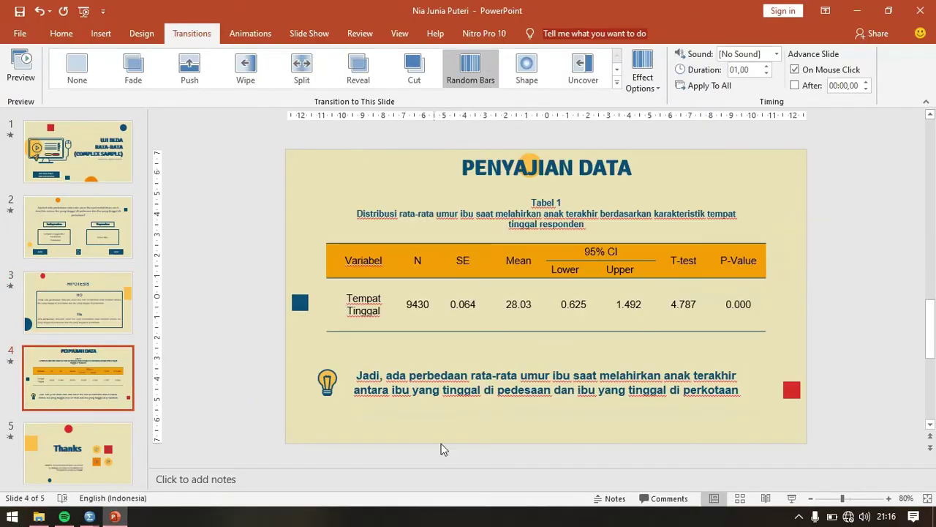
{"action": "left_click", "coordinate": [790, 499]}
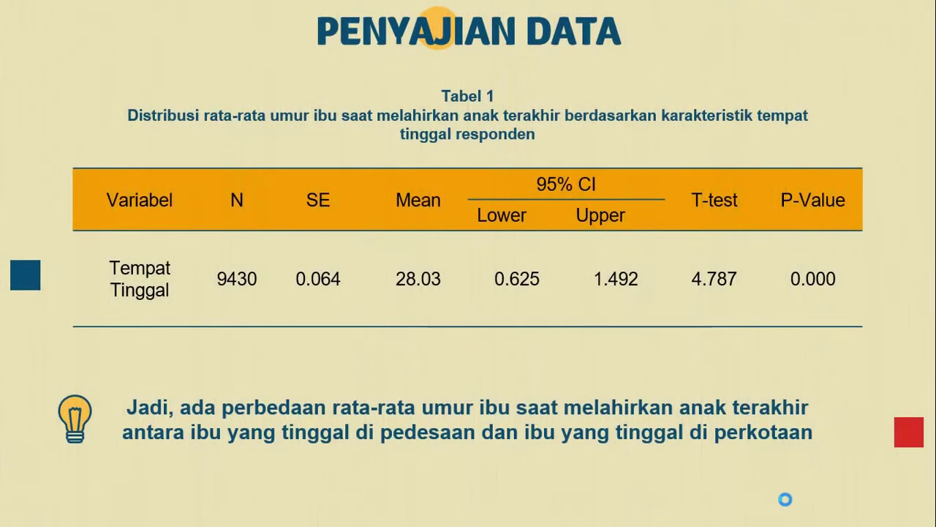